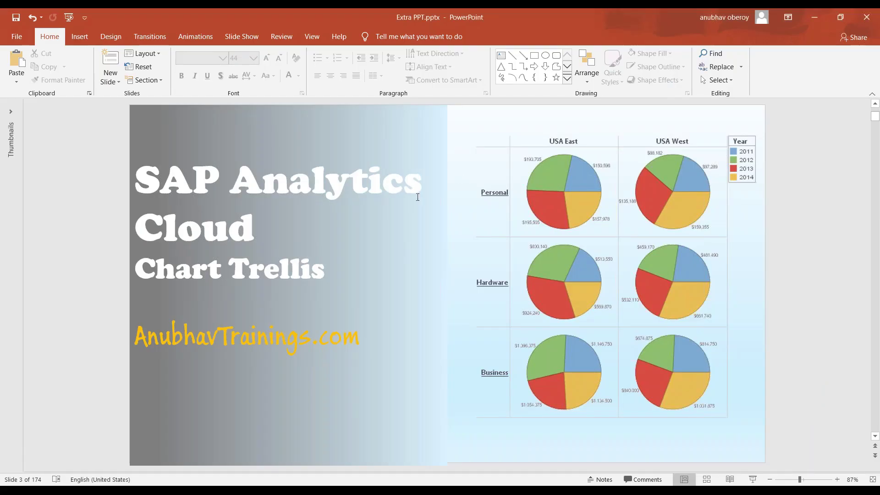
Review the netflix_titles.csv rows in Excel, checking descriptions, type values, genres and show_ids.
key("alt+Tab")
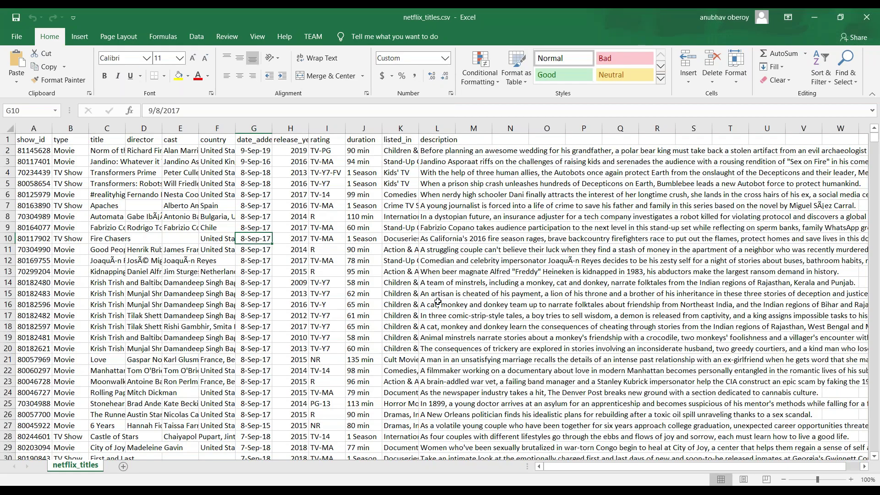
left_click(435, 285)
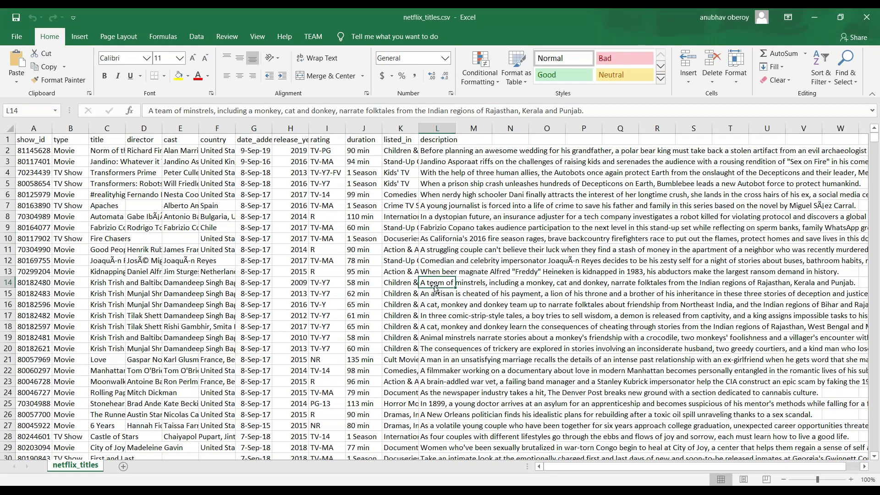
scroll(434, 287, "down", 9)
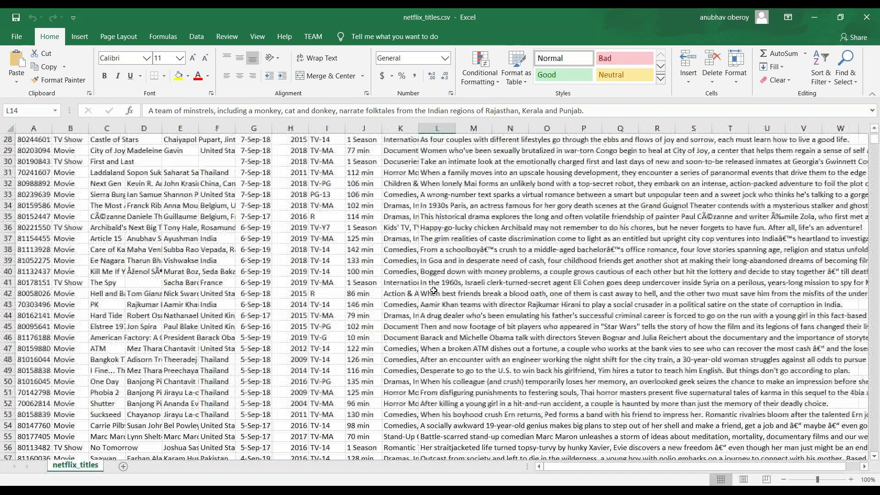
scroll(434, 291, "down", 8)
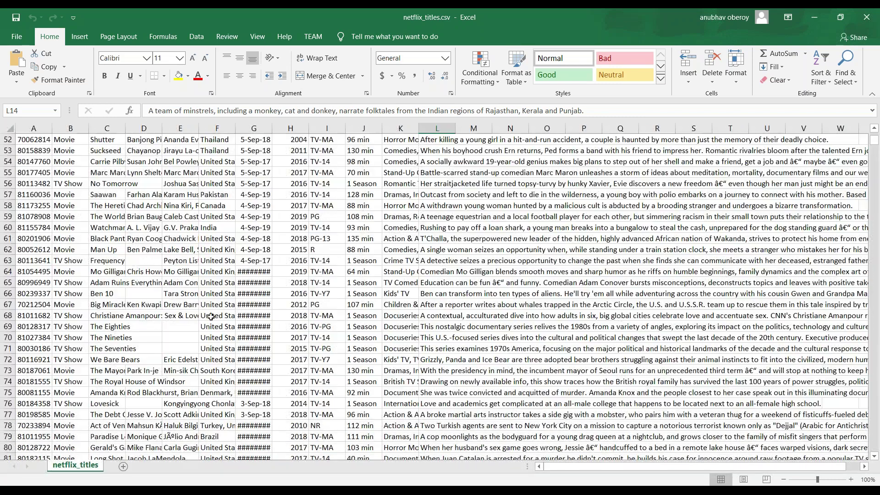
left_click_drag(69, 184, 70, 196)
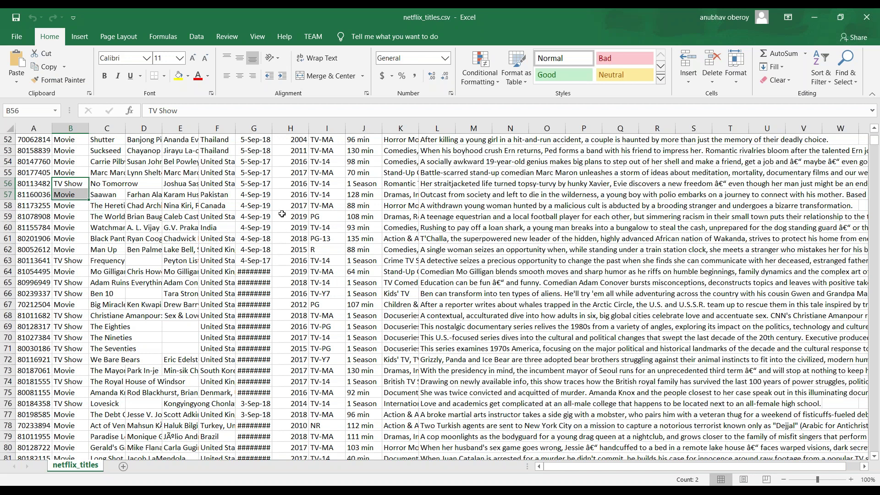
left_click(368, 194)
left_click(406, 207)
left_click(445, 204)
left_click(518, 207)
left_click(40, 218)
scroll(142, 293, "up", 4)
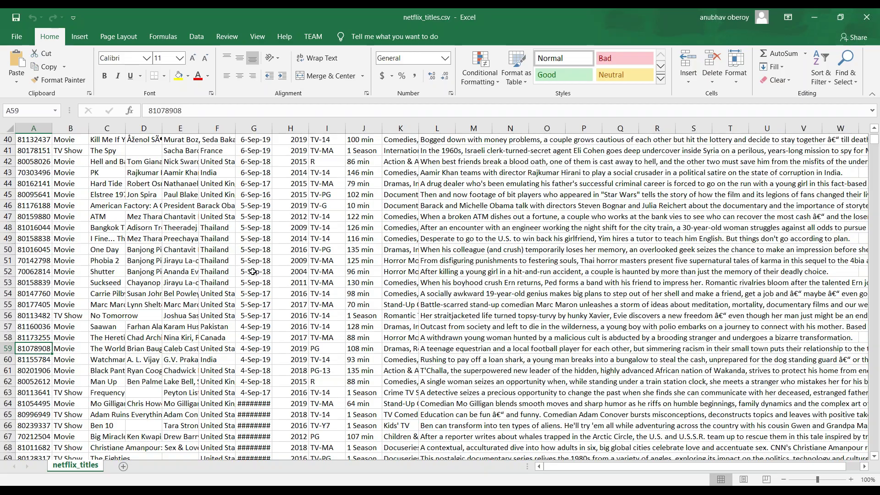
Drag netflix_titles.csv from File Explorer into SAP Analytics Cloud to create a 12-column dataset.
mouse_move(263, 490)
left_click(325, 454)
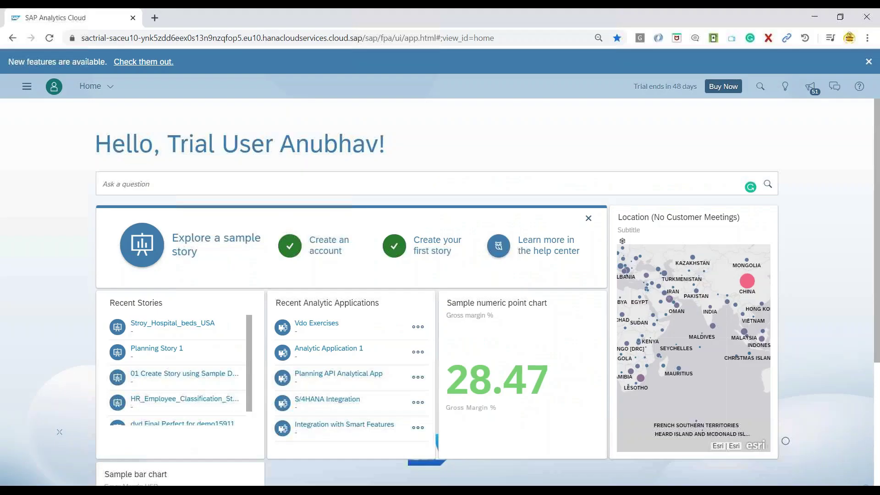
key("alt+Tab")
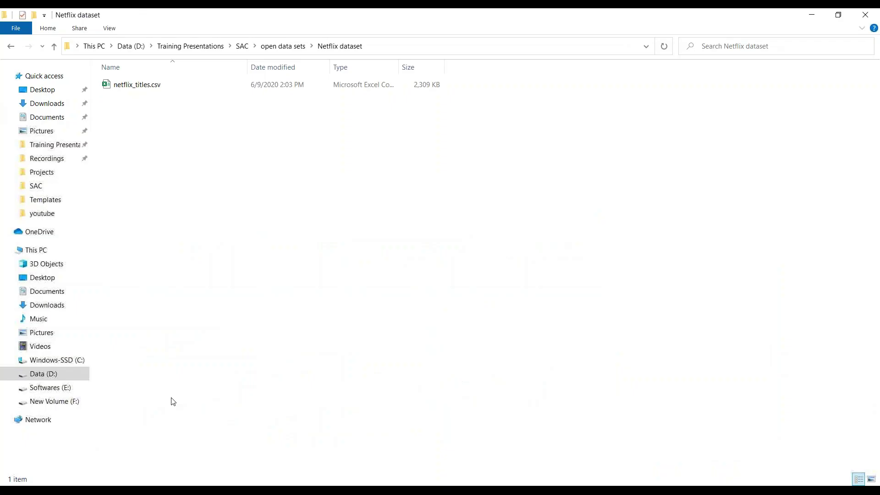
left_click_drag(130, 89, 524, 298)
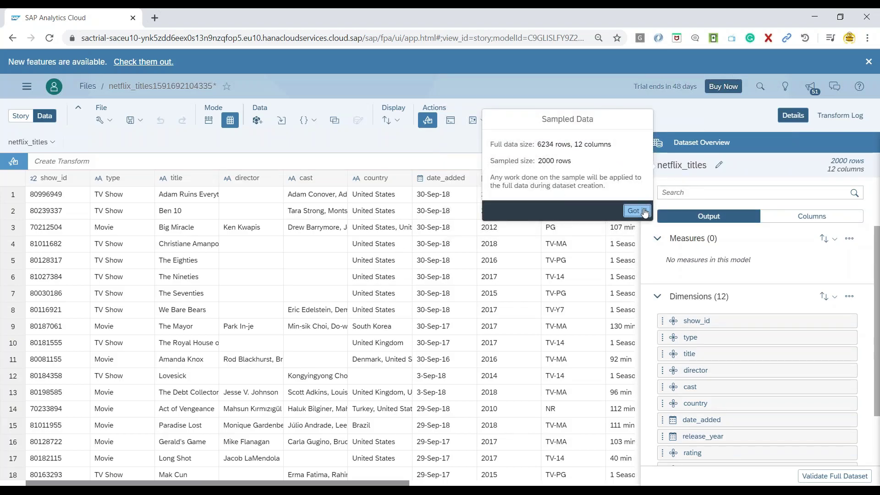
Dismiss the sampled-data notice and split duration on spaces into duration_1 and duration_2.
left_click(637, 210)
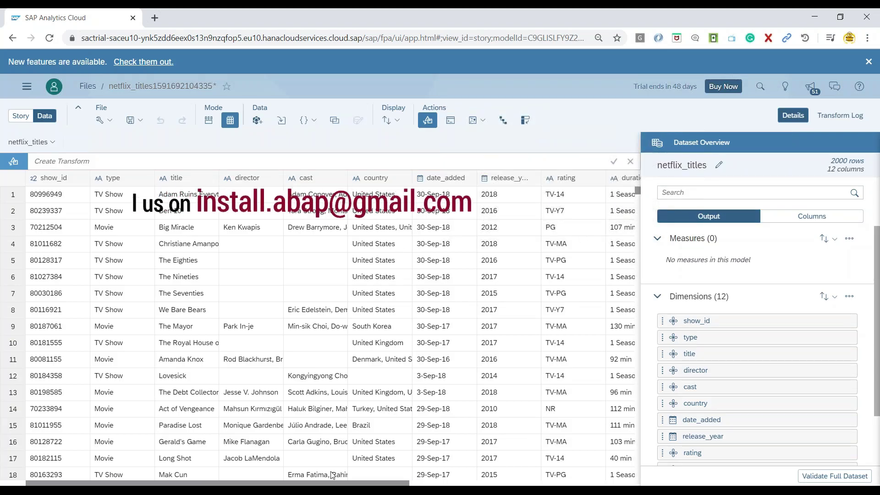
left_click_drag(338, 483, 411, 483)
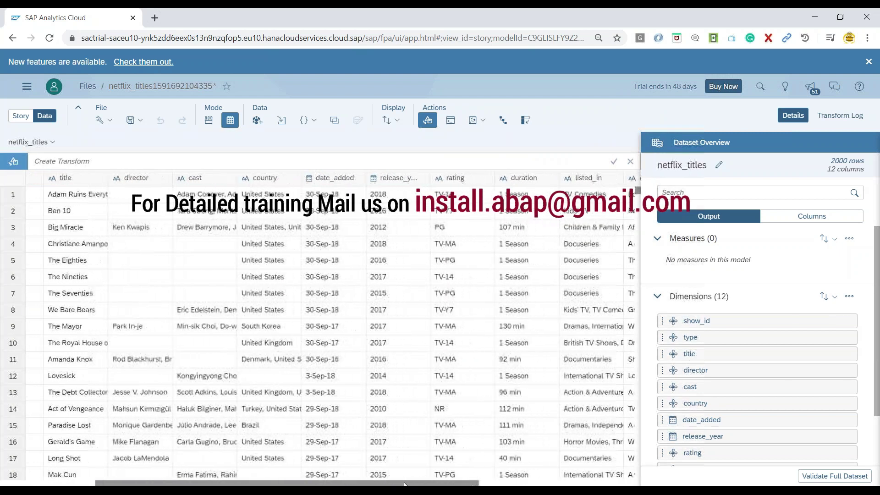
left_click(519, 179)
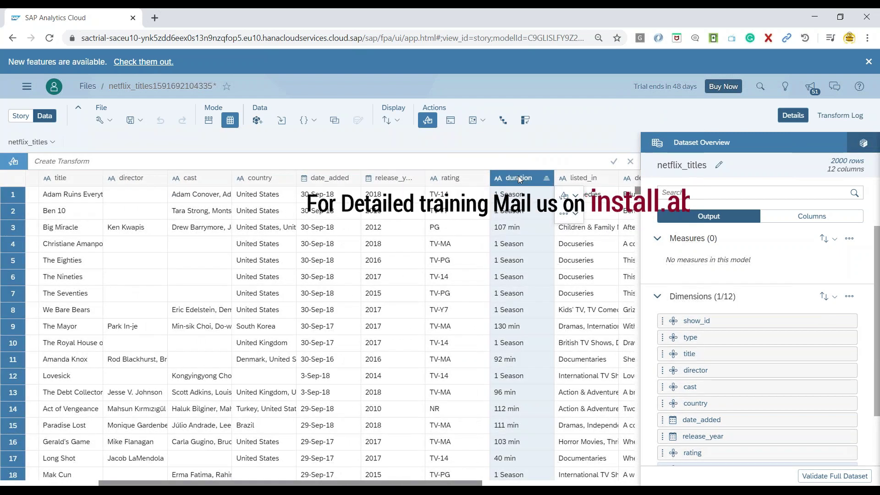
left_click(576, 197)
left_click(622, 202)
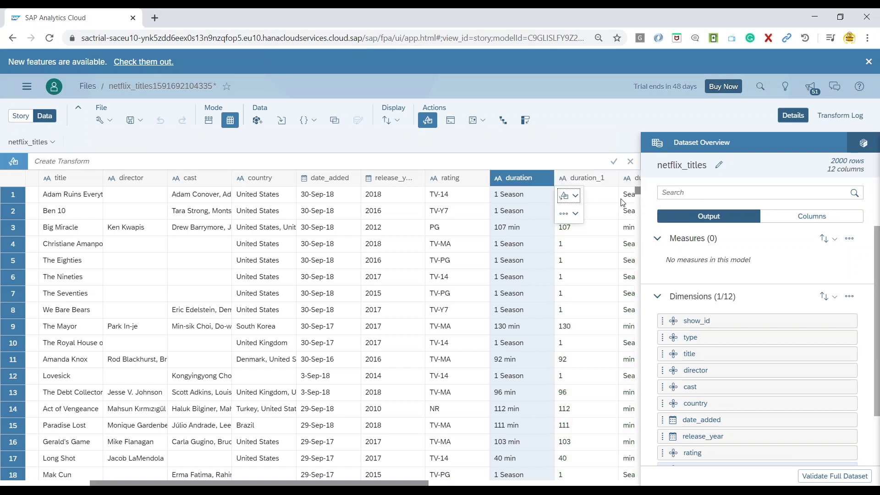
left_click(590, 201)
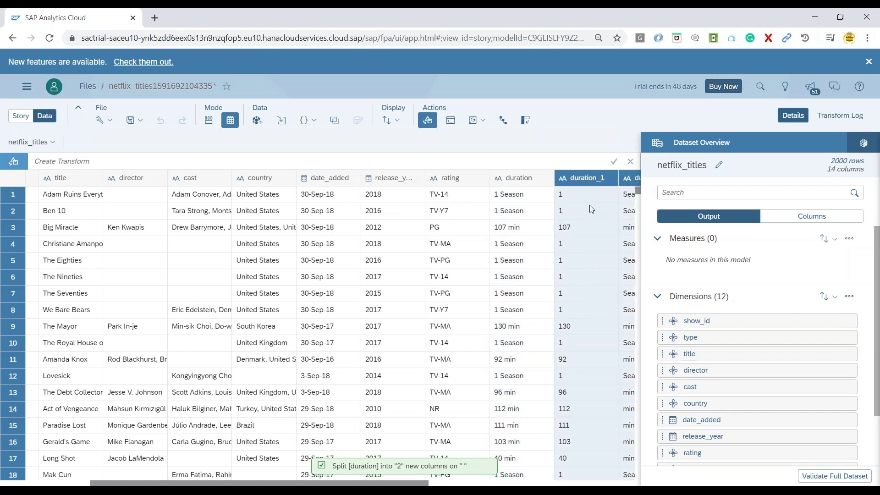
left_click(586, 182)
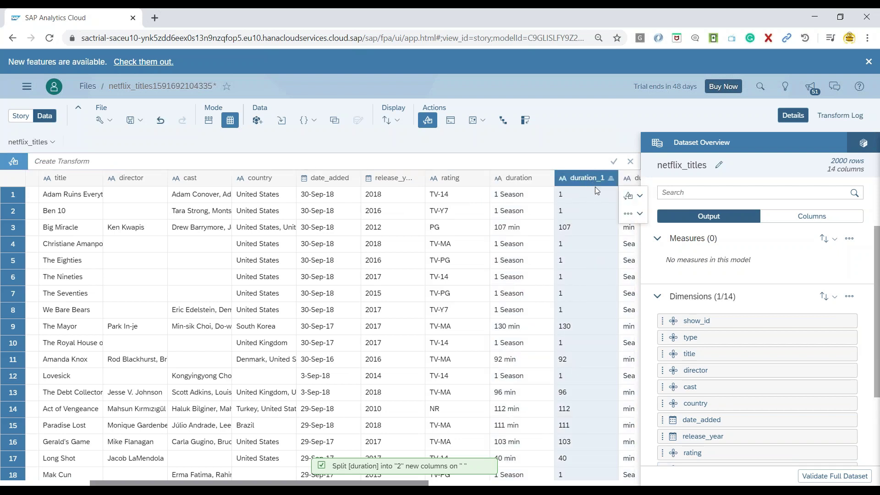
left_click(630, 181)
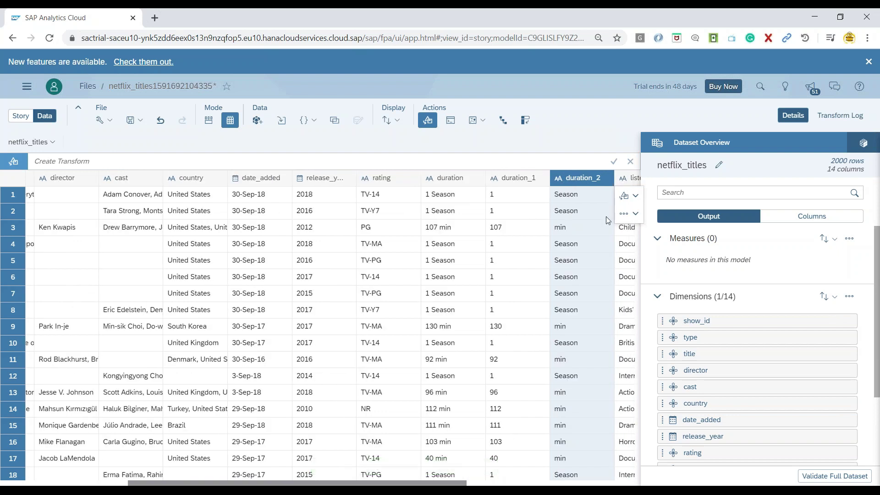
Change duration_1's data type to Integer in its column details.
left_click(524, 215)
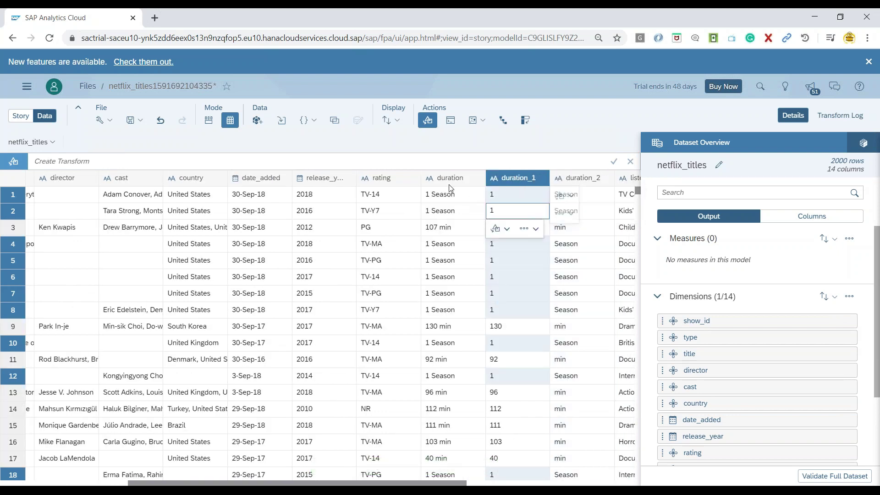
left_click(448, 180)
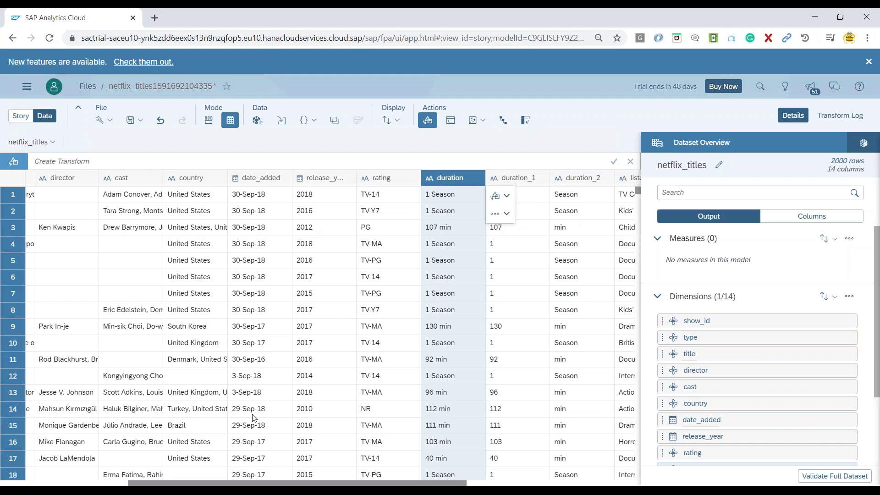
left_click(523, 179)
left_click(864, 143)
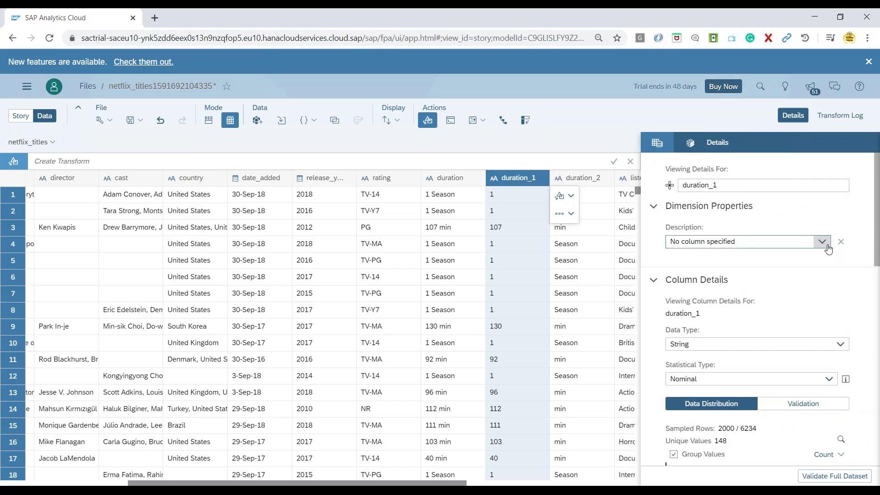
left_click(828, 248)
left_click(826, 217)
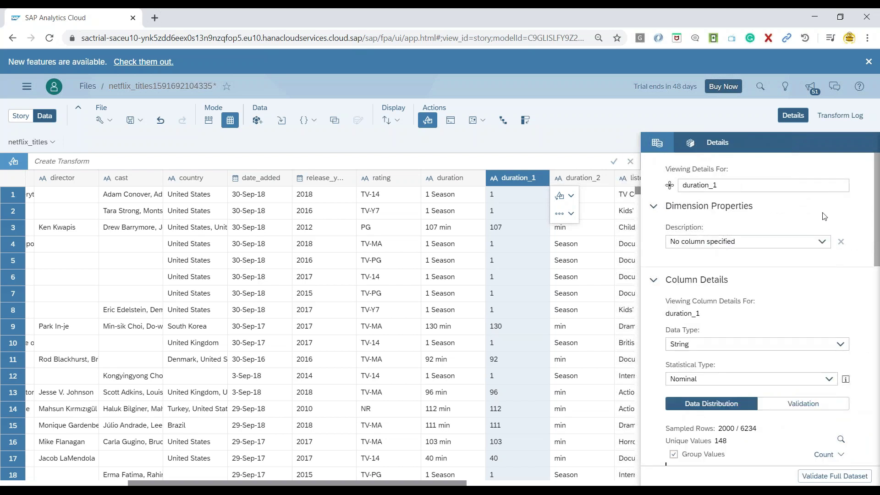
left_click(838, 346)
left_click(692, 376)
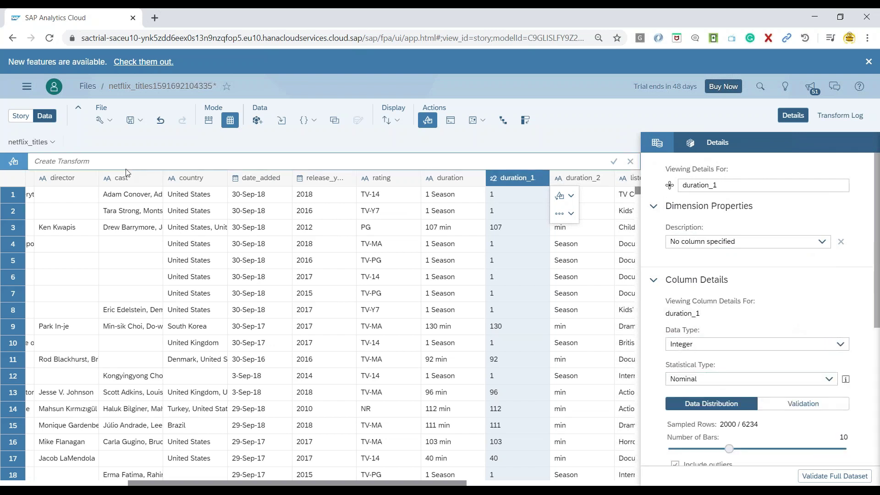
left_click_drag(310, 483, 190, 482)
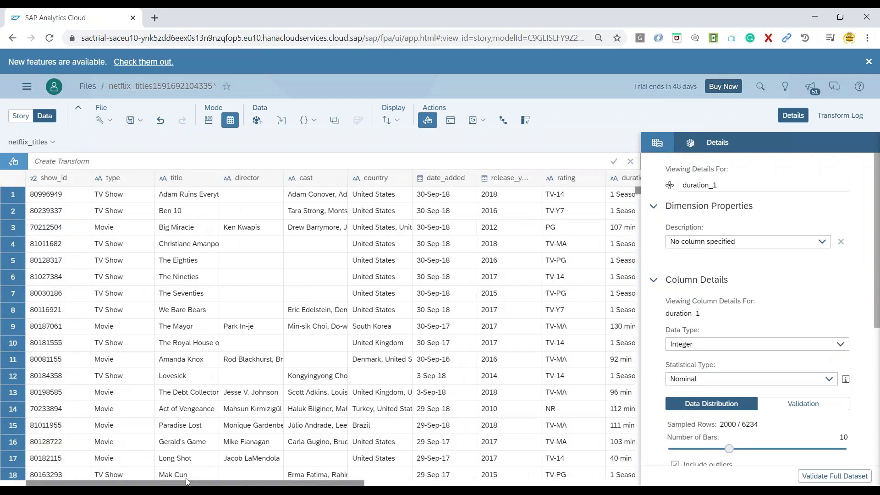
On the story's Page 1, drag the panel divider far left so the right panel dominates.
left_click(18, 119)
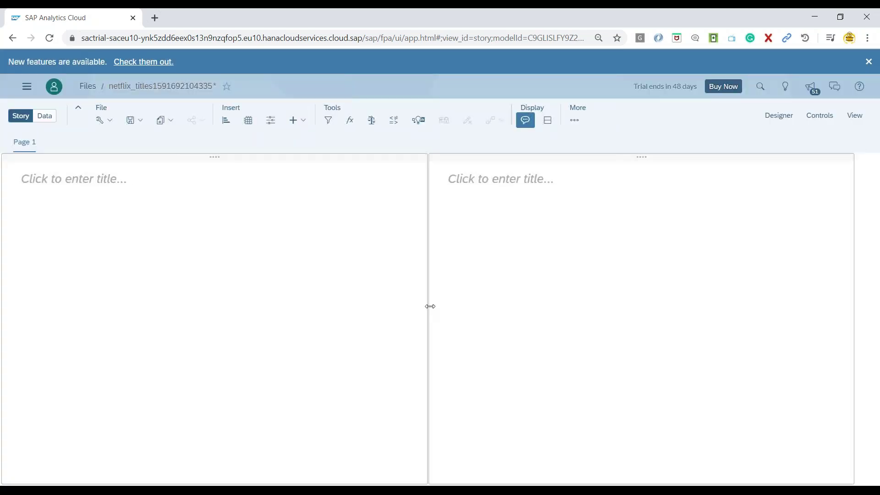
left_click_drag(430, 306, 144, 286)
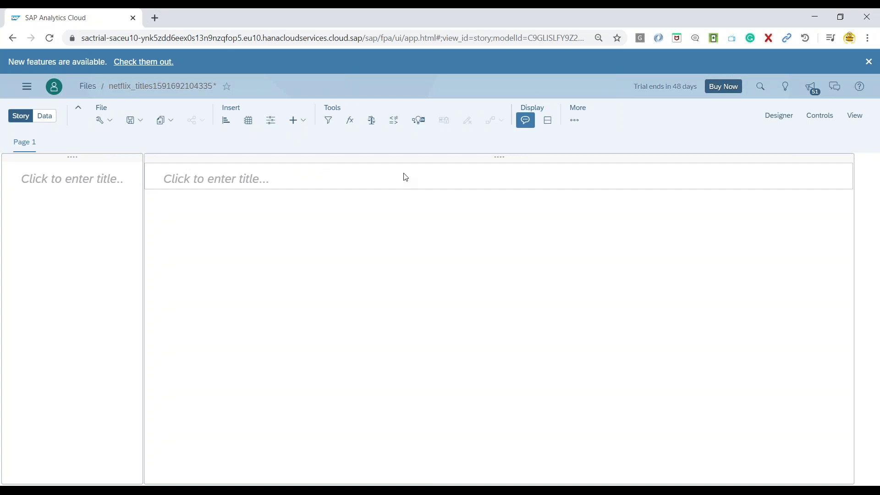
left_click(412, 156)
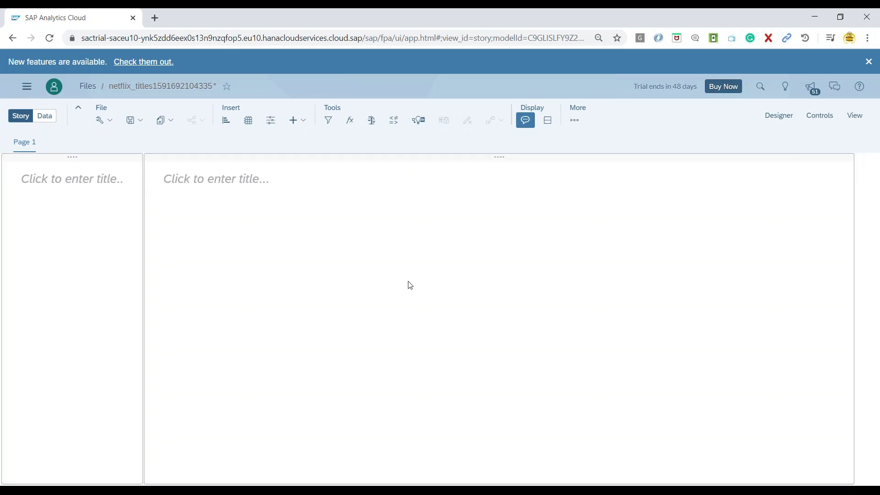
left_click(402, 176)
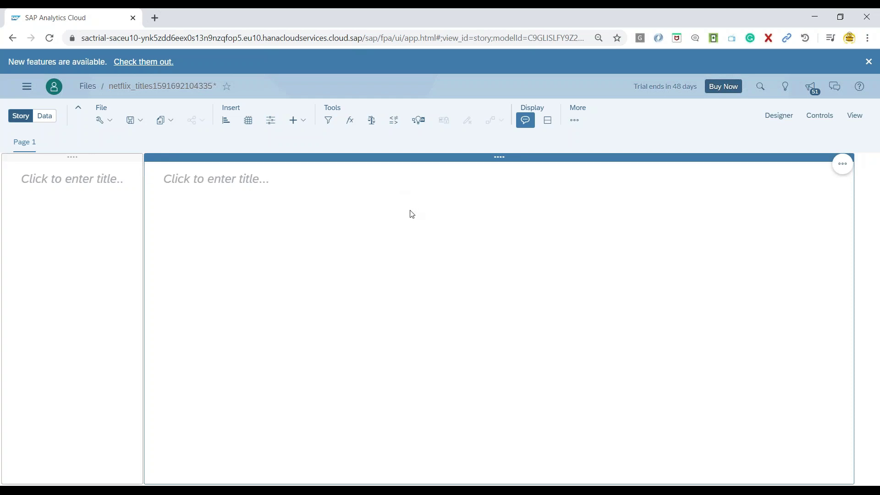
Insert an enlarged pie chart into the right panel and start a new calculated measure.
left_click(226, 121)
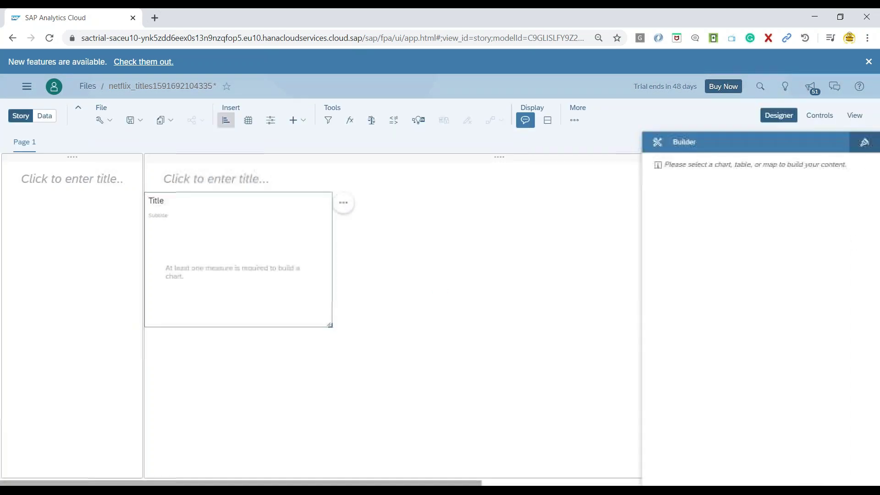
left_click_drag(331, 328, 449, 375)
left_click(805, 299)
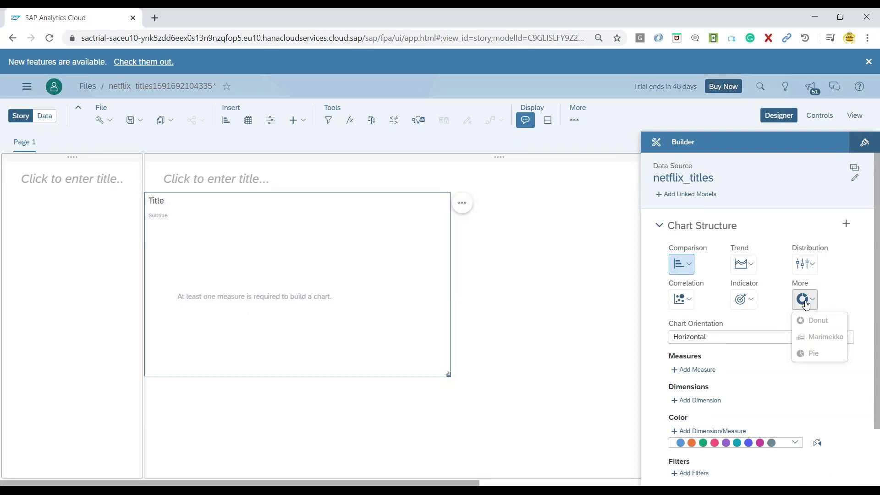
left_click(815, 352)
left_click(700, 352)
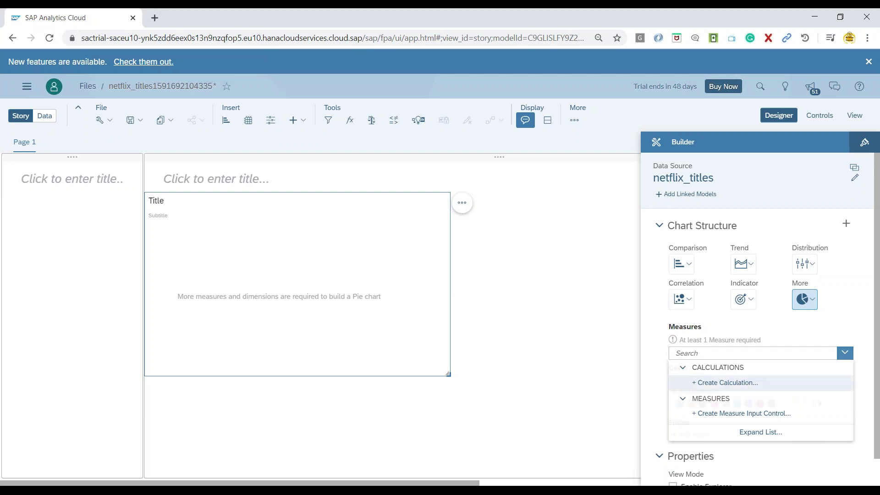
left_click(784, 388)
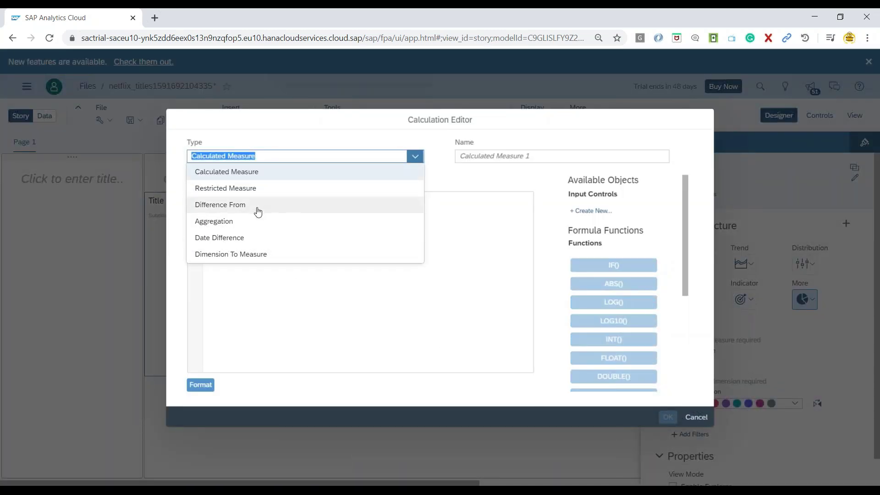
Create an aggregation measure 'Counts' using COUNT DIMENSIONS on show_id as the pie's measure.
left_click(255, 223)
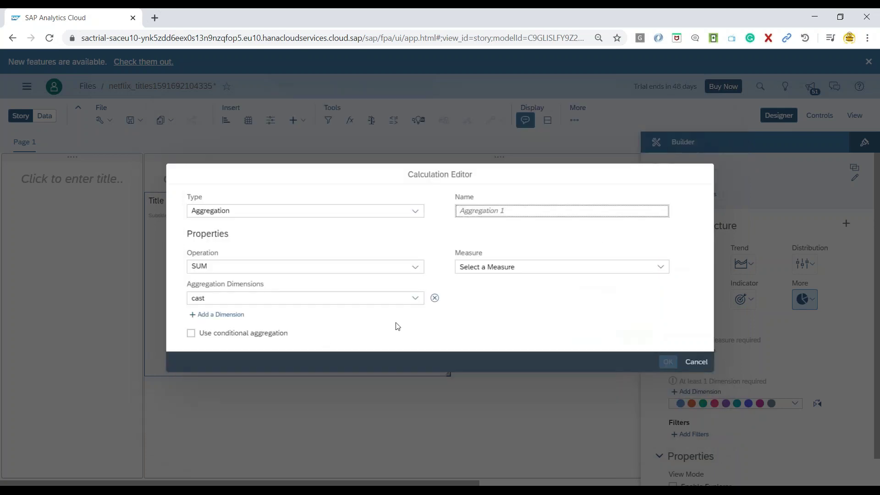
left_click(416, 298)
left_click(414, 269)
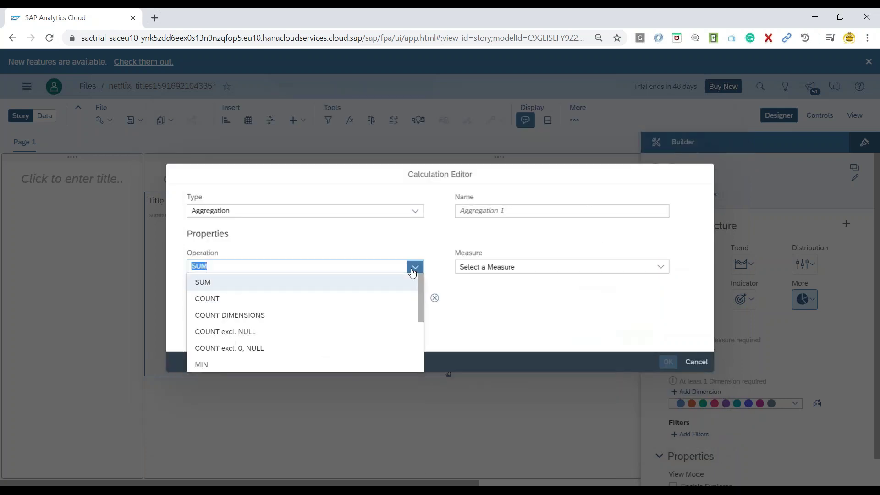
left_click(344, 317)
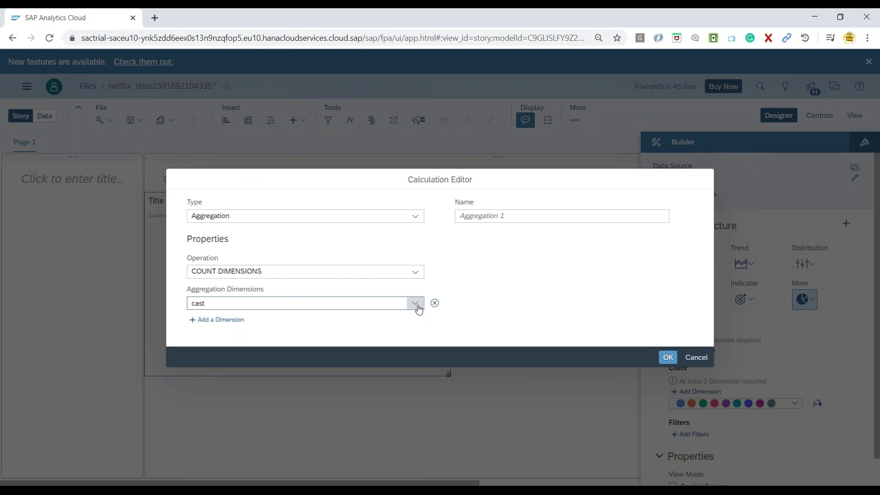
left_click(416, 303)
scroll(303, 443, "down", 1)
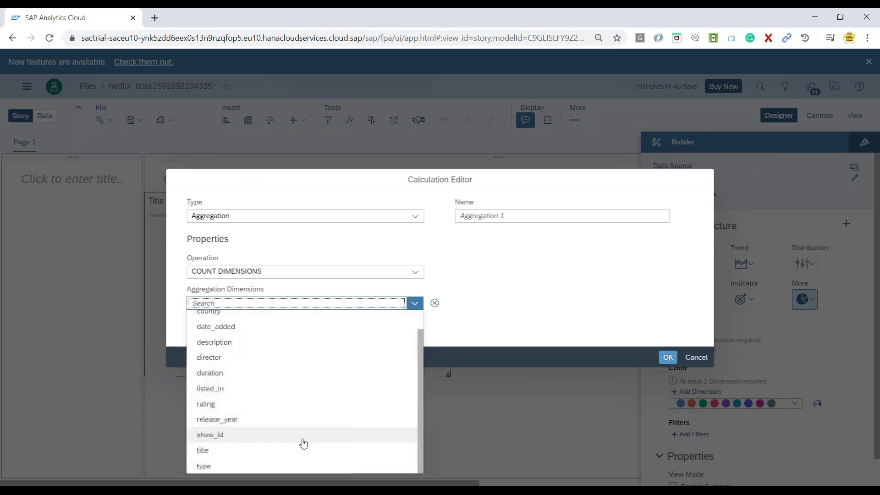
left_click(262, 442)
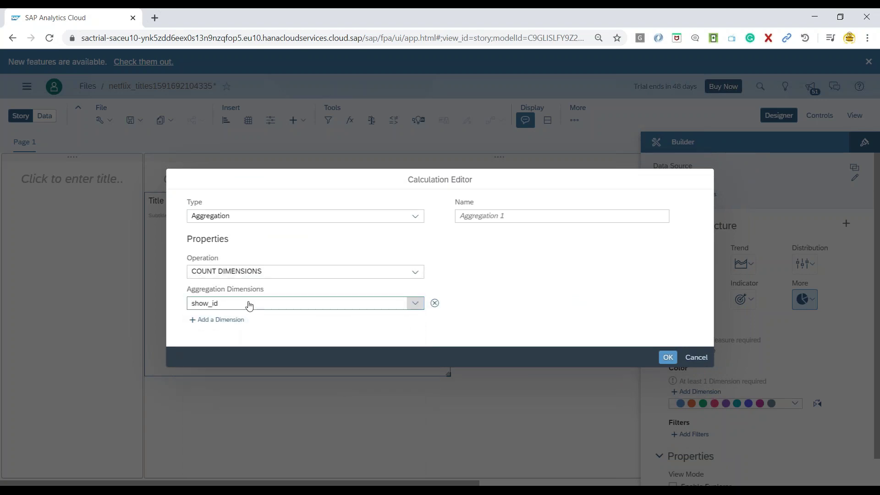
left_click(532, 218)
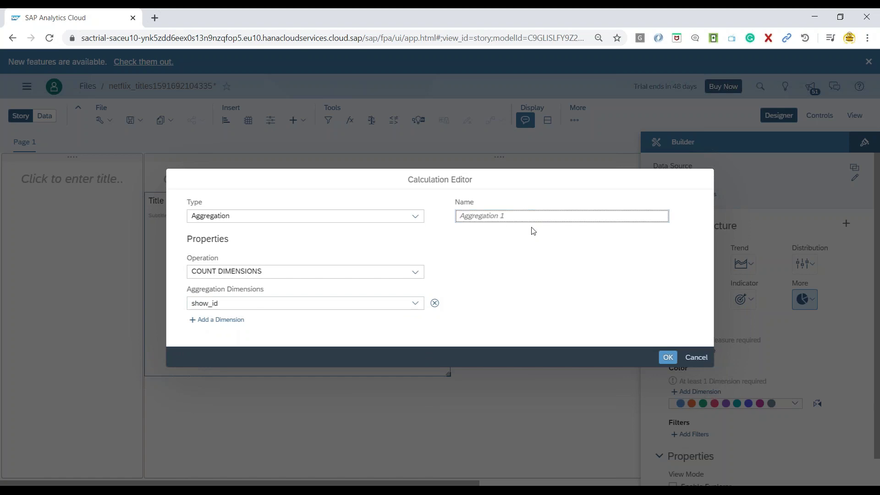
type("Counts")
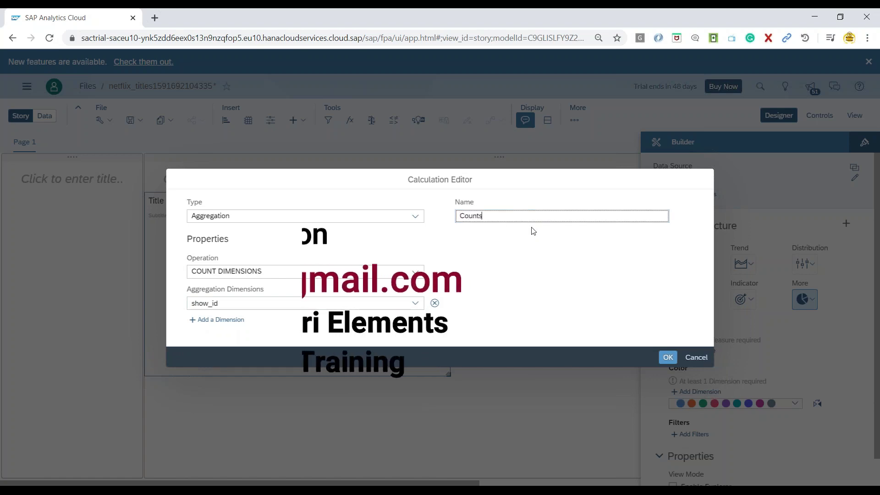
left_click(668, 357)
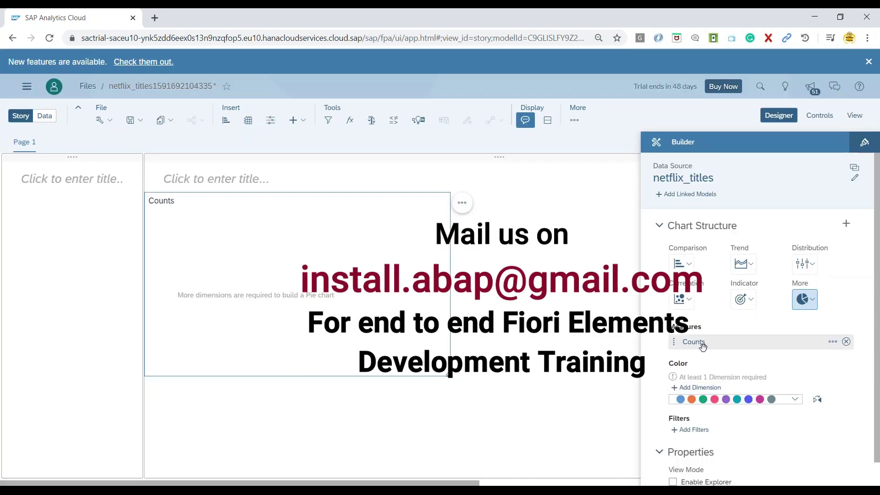
Add type as the pie's colour dimension, giving Movie 68.42% and TV Show 31.58%.
left_click(705, 389)
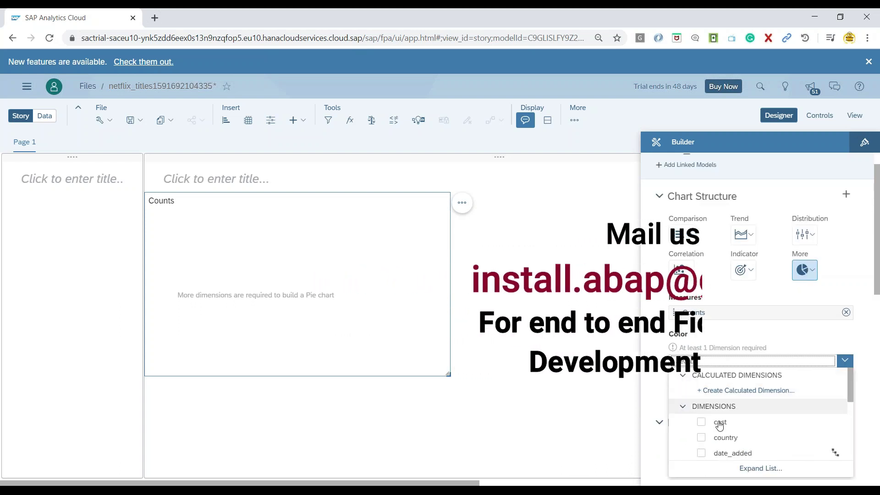
scroll(704, 447, "down", 5)
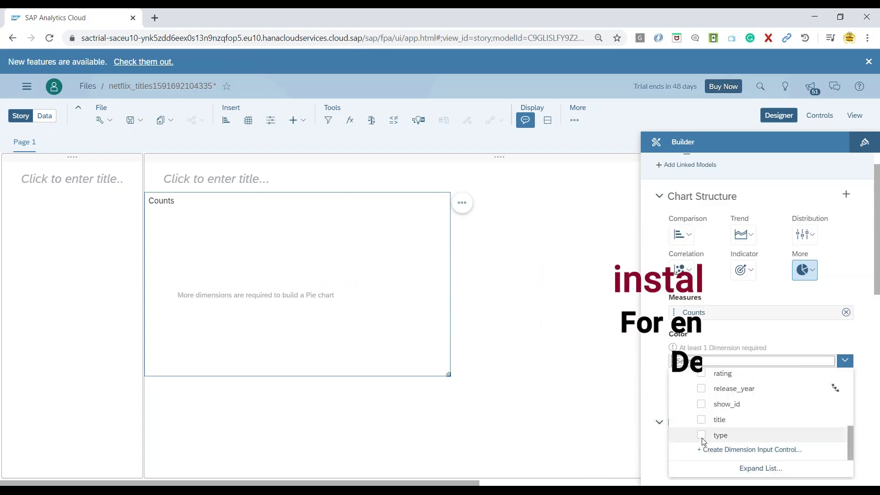
left_click(702, 435)
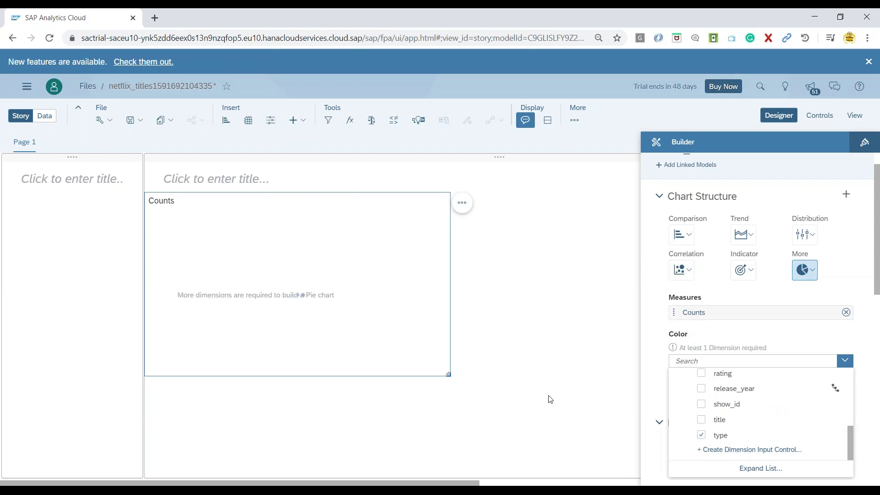
left_click(579, 382)
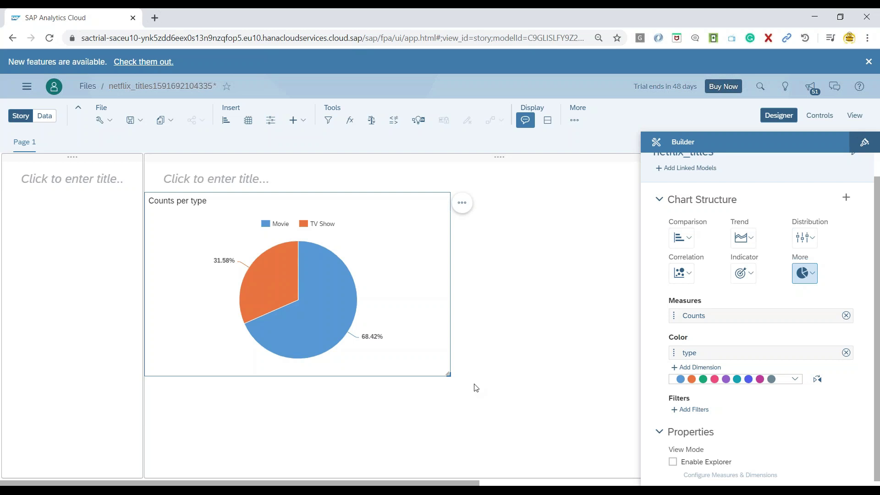
Add a release_year trellis to the pie, then remove it again to leave a single pie.
left_click(846, 197)
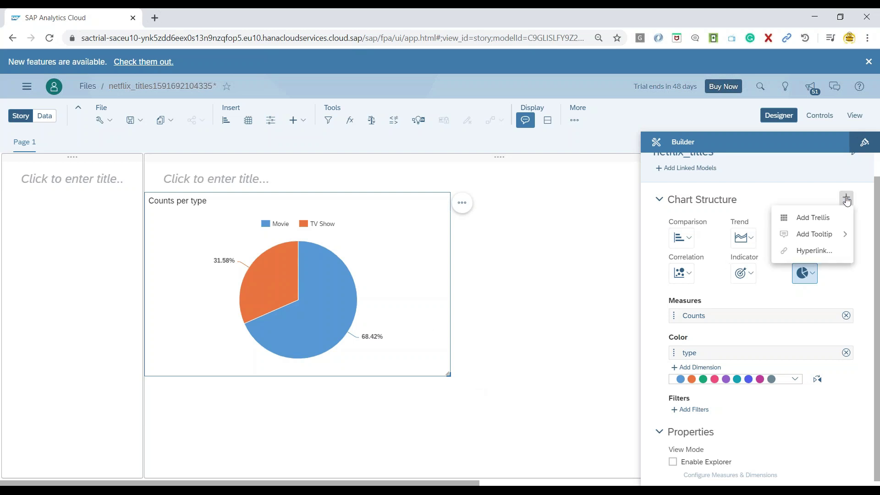
left_click(812, 219)
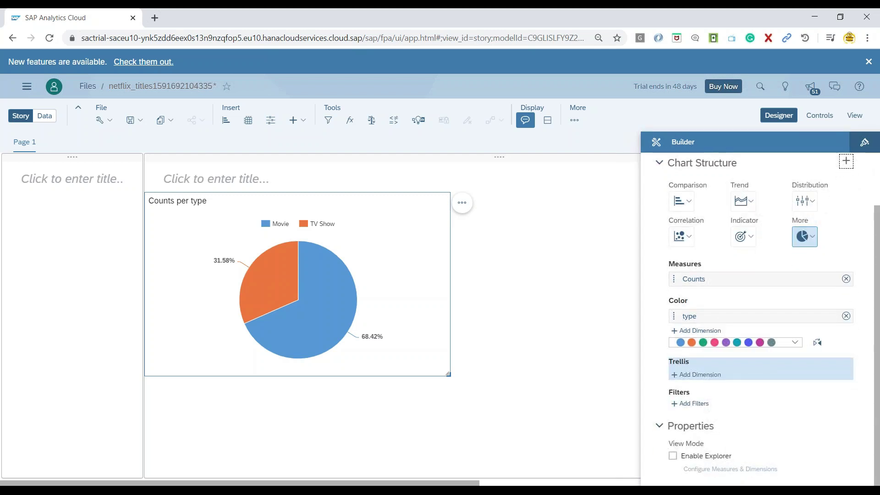
left_click(704, 380)
scroll(752, 423, "down", 2)
scroll(738, 429, "down", 3)
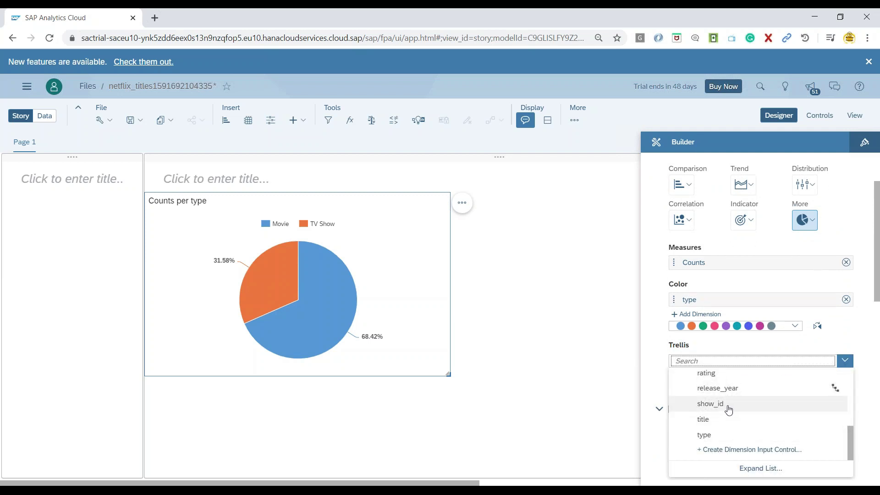
left_click(735, 389)
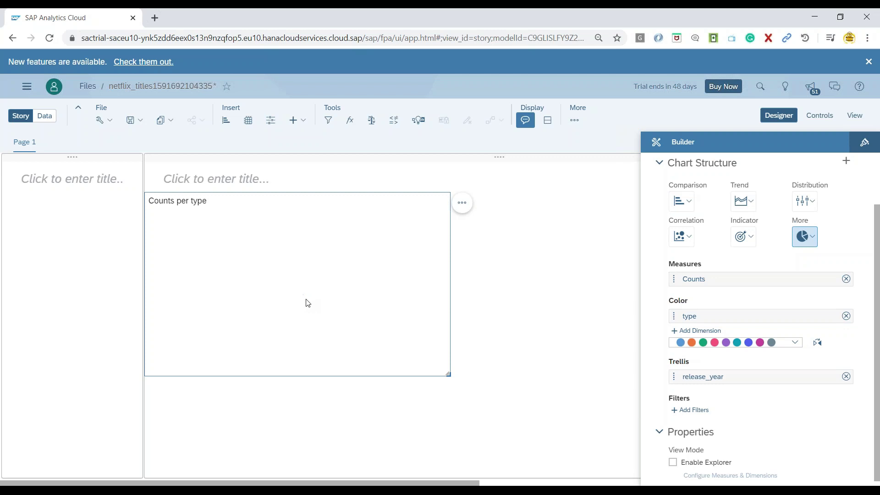
left_click(847, 376)
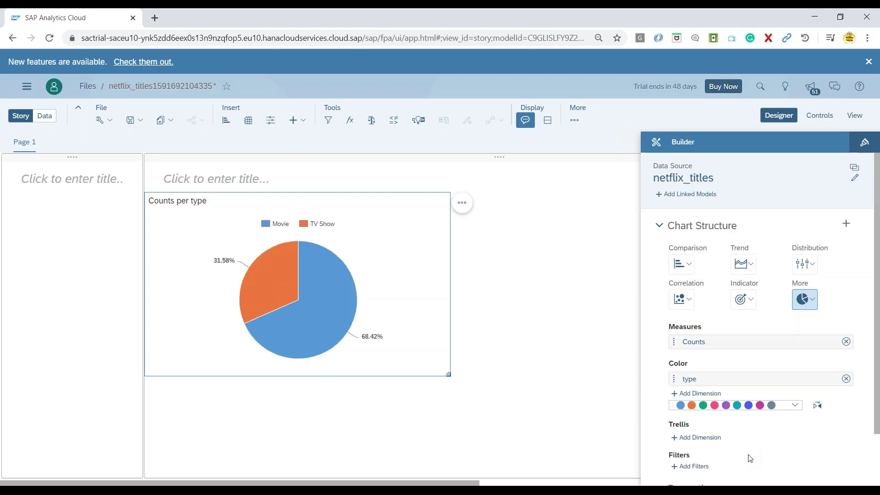
Add release_year back as the trellis dimension, retitling the chart Counts per release_year, type.
left_click(713, 440)
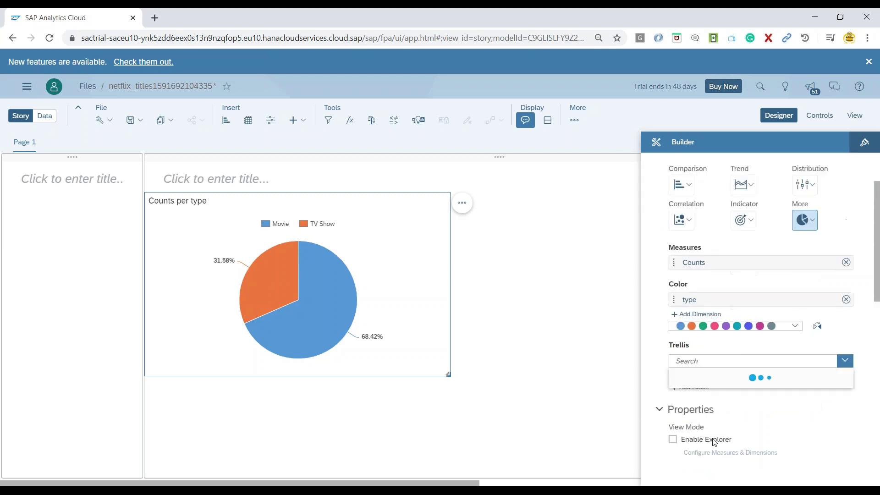
scroll(772, 432, "down", 3)
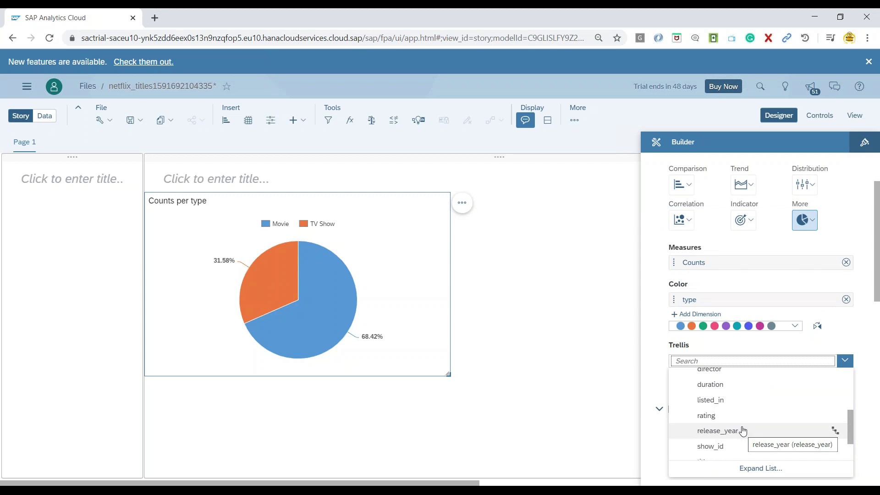
scroll(734, 425, "down", 2)
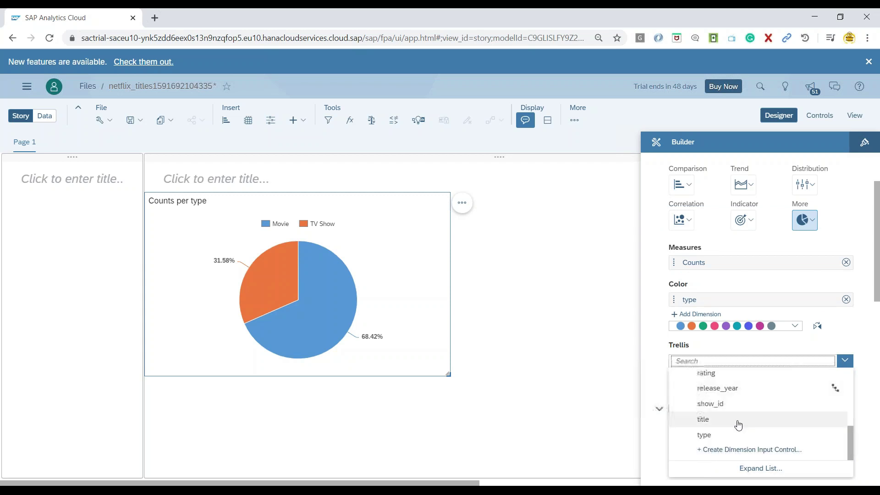
left_click(725, 393)
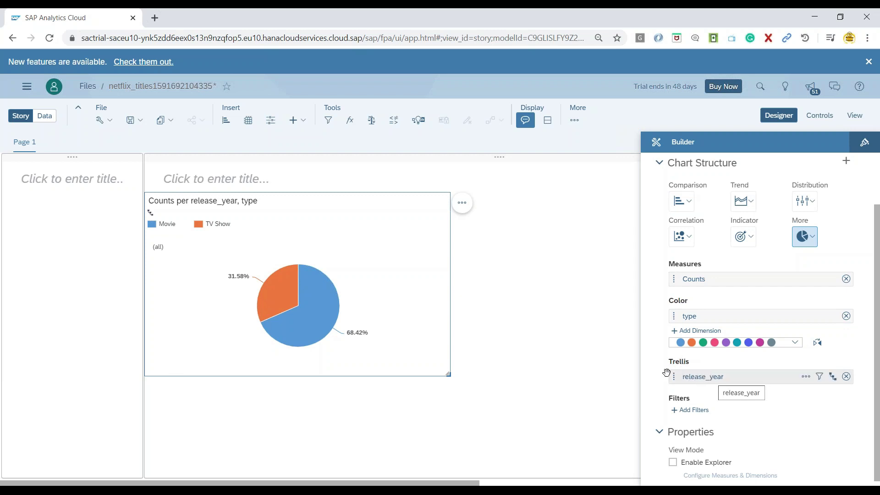
Drill release_year to Level 2 for one pie per year and enlarge the chart to fit more years.
left_click(151, 213)
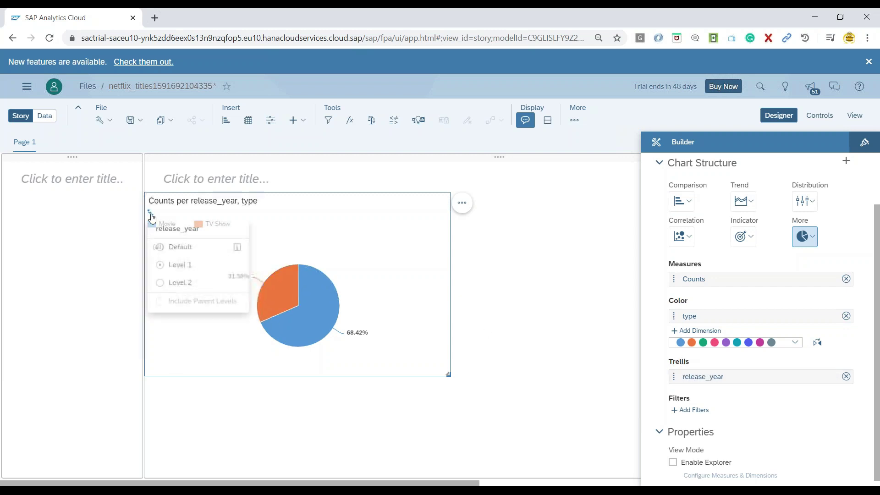
left_click(177, 284)
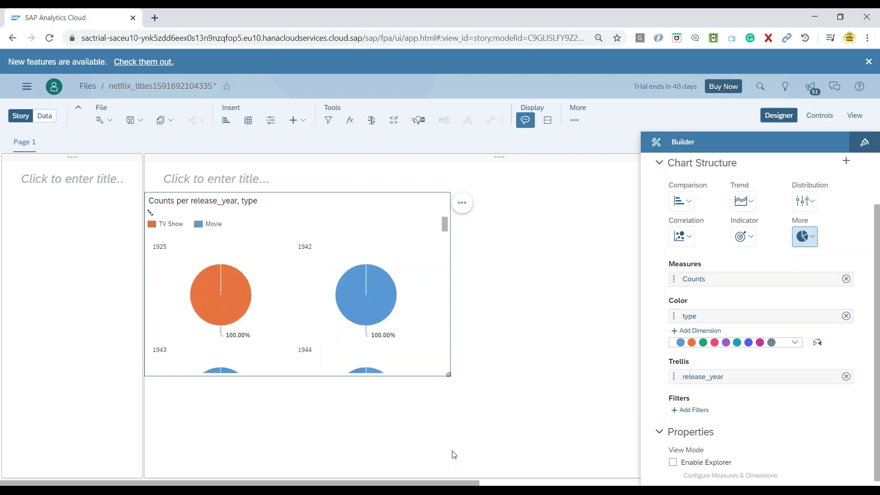
left_click_drag(448, 374, 614, 455)
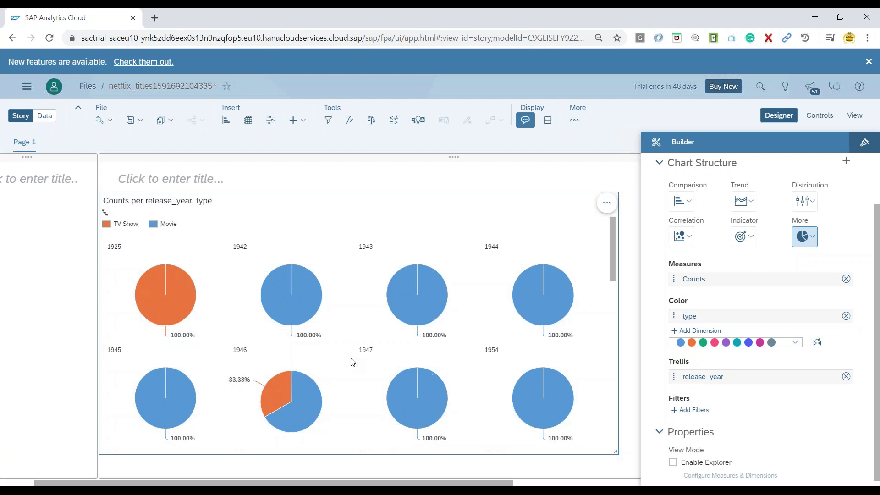
scroll(352, 363, "down", 10)
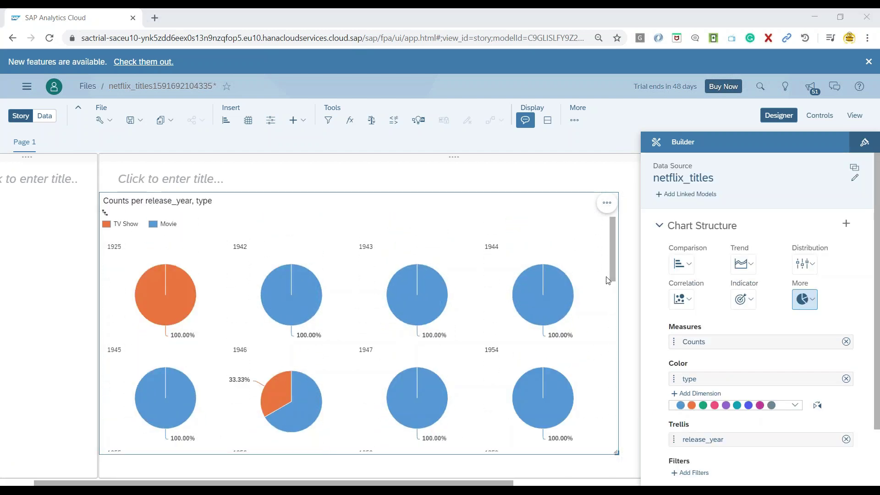
scroll(592, 287, "down", 3)
scroll(592, 287, "down", 4)
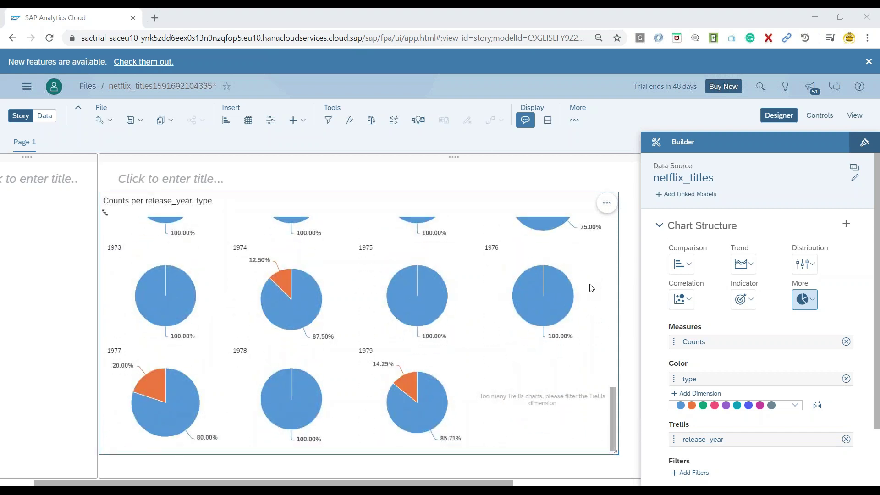
scroll(592, 287, "up", 7)
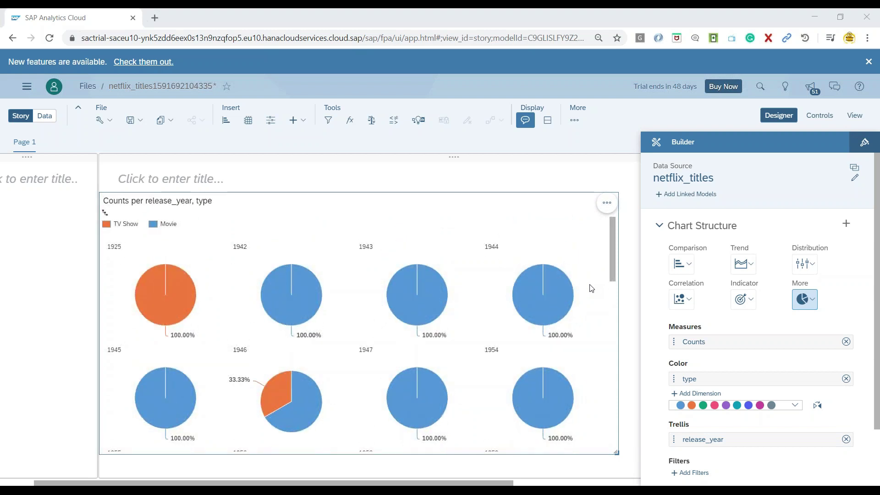
scroll(592, 288, "down", 6)
scroll(591, 287, "up", 2)
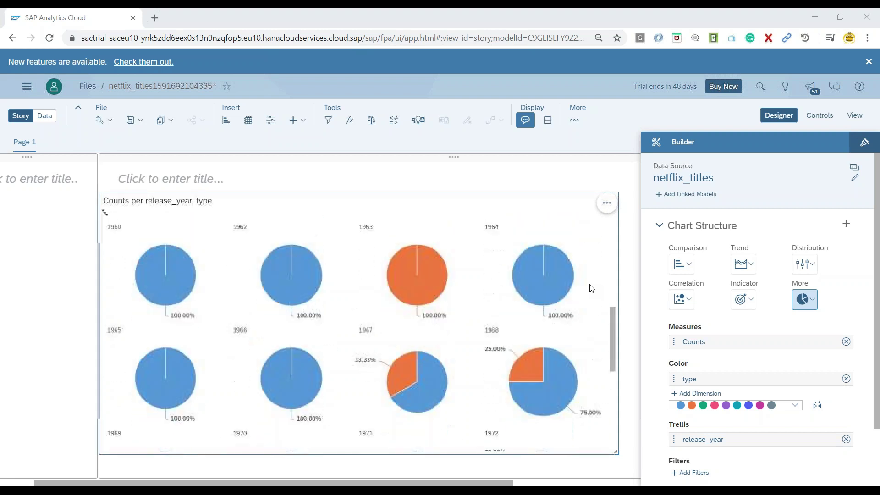
scroll(591, 287, "up", 4)
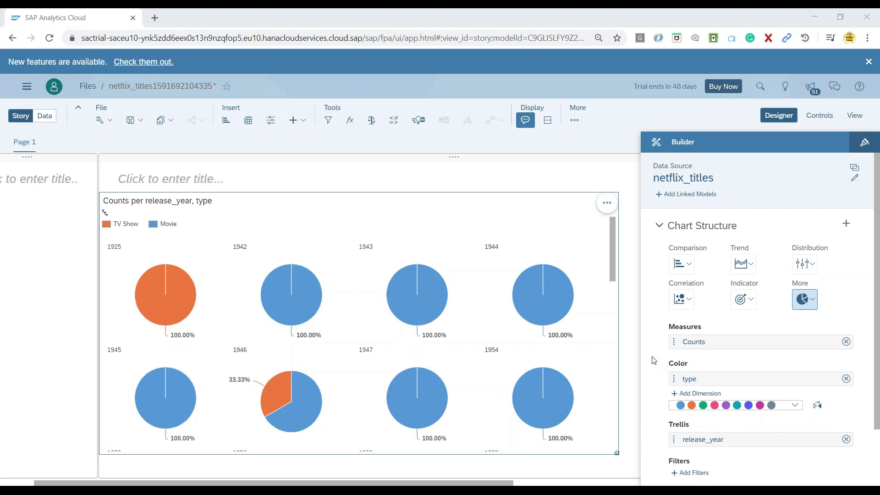
scroll(657, 372, "down", 3)
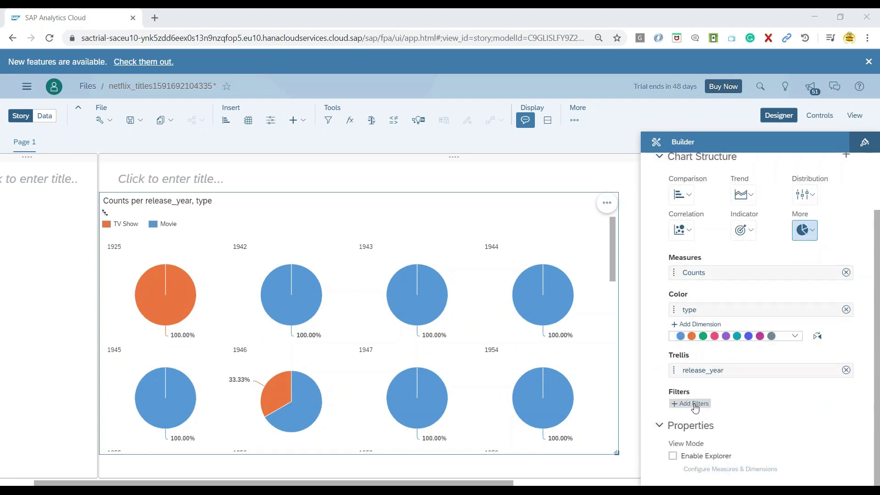
Add a release_year range filter with a look-back of 4, covering 2016–2020.
mouse_move(767, 369)
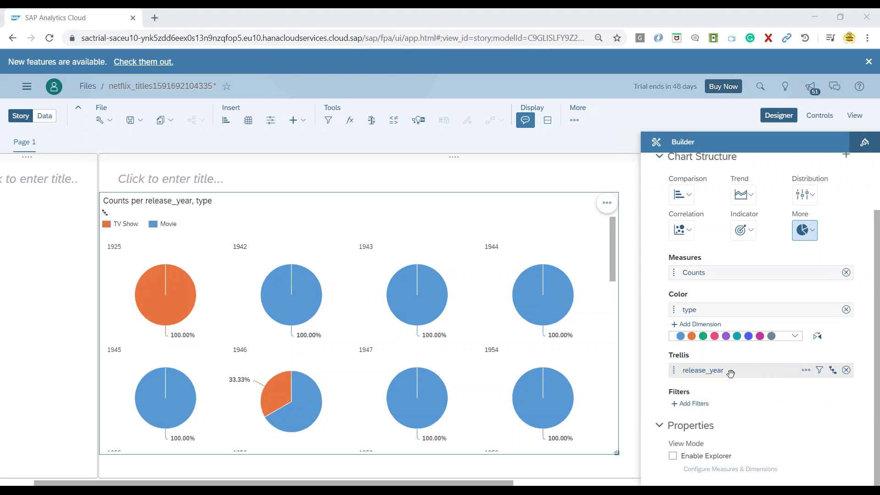
mouse_move(745, 366)
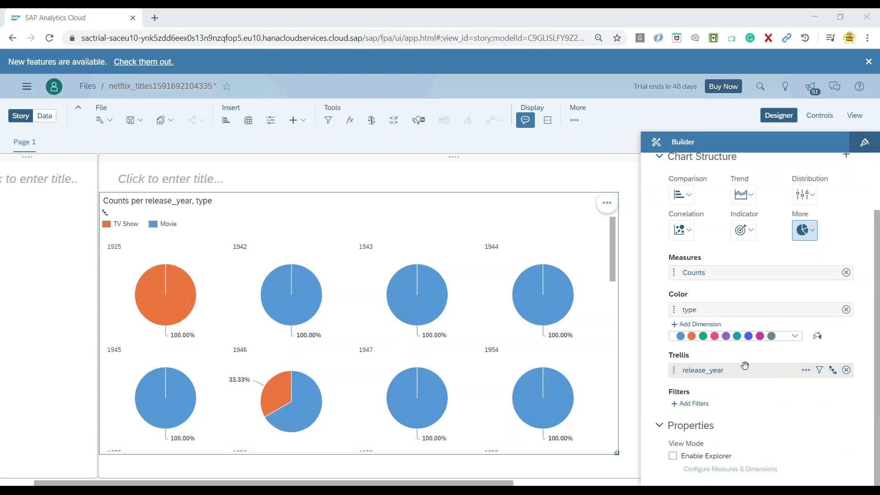
left_click(820, 371)
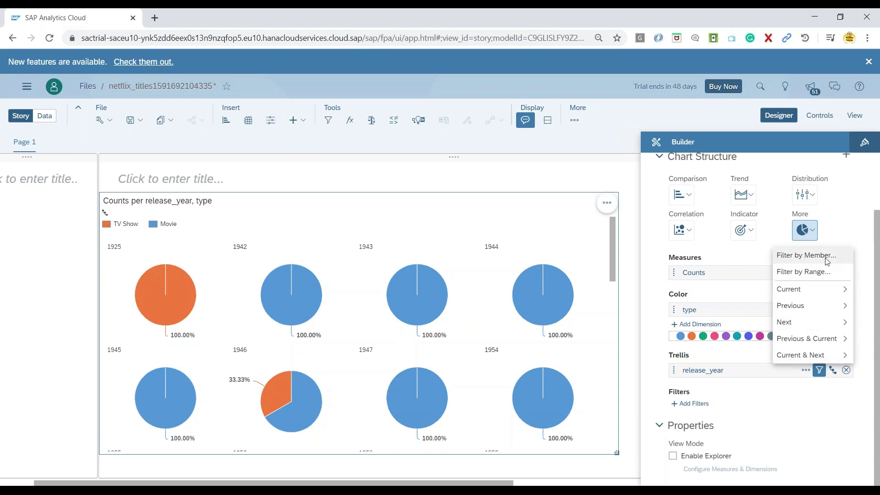
left_click(803, 272)
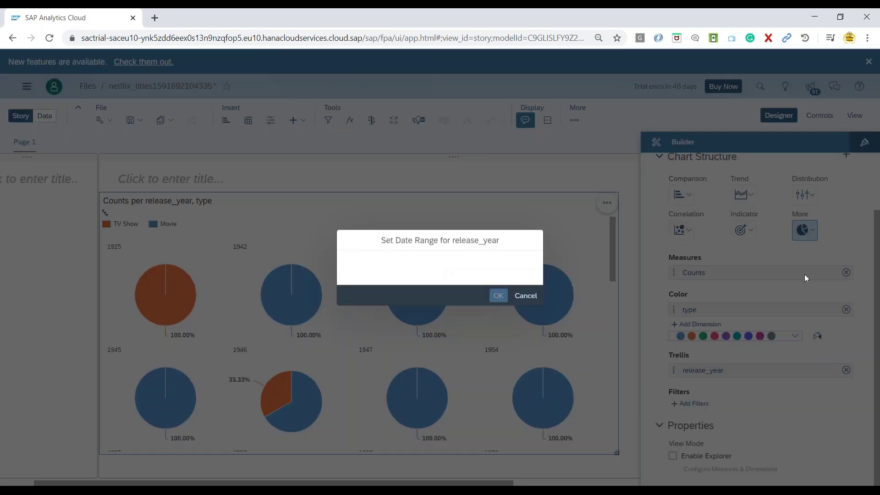
left_click(419, 283)
double_click(417, 283)
type("4")
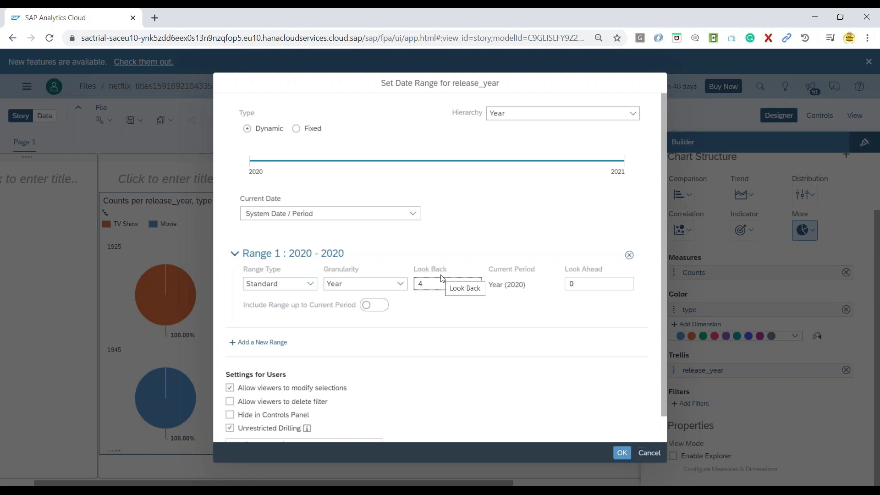
key("Return")
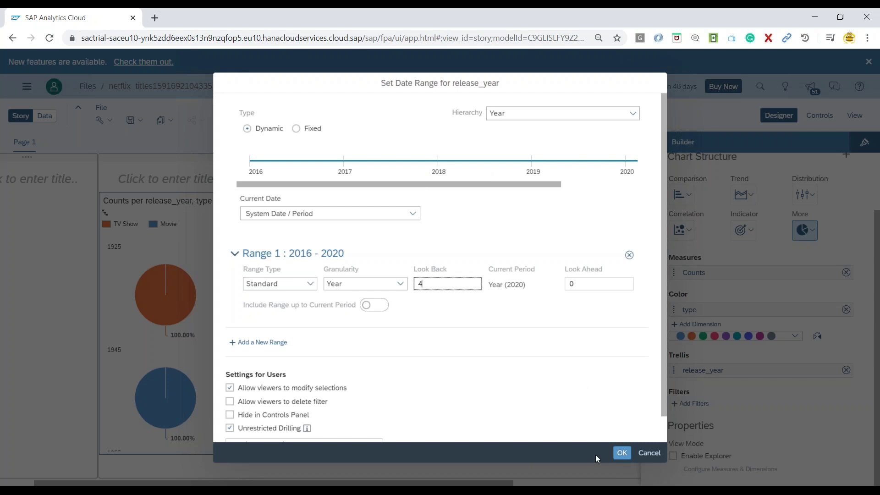
left_click(622, 454)
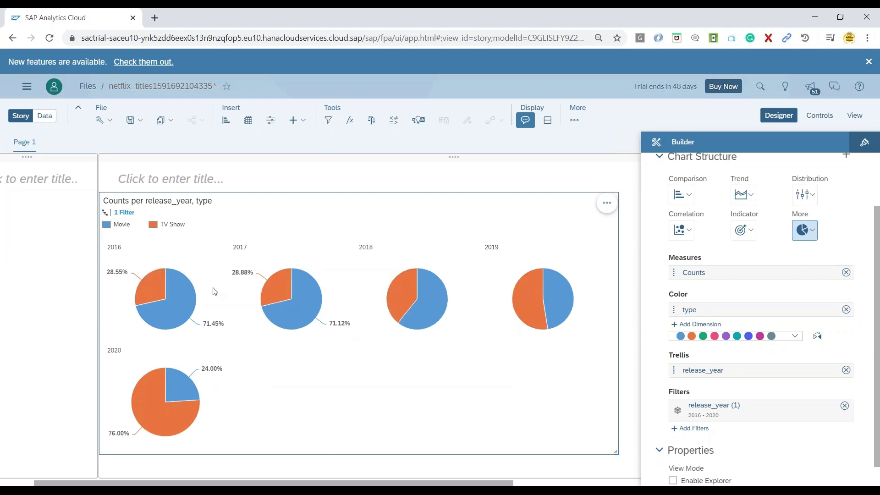
mouse_move(176, 380)
mouse_move(147, 294)
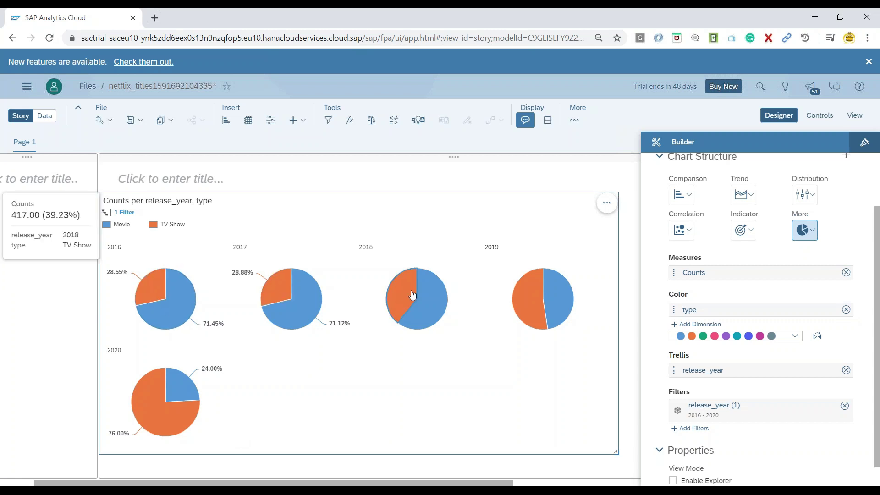
mouse_move(176, 421)
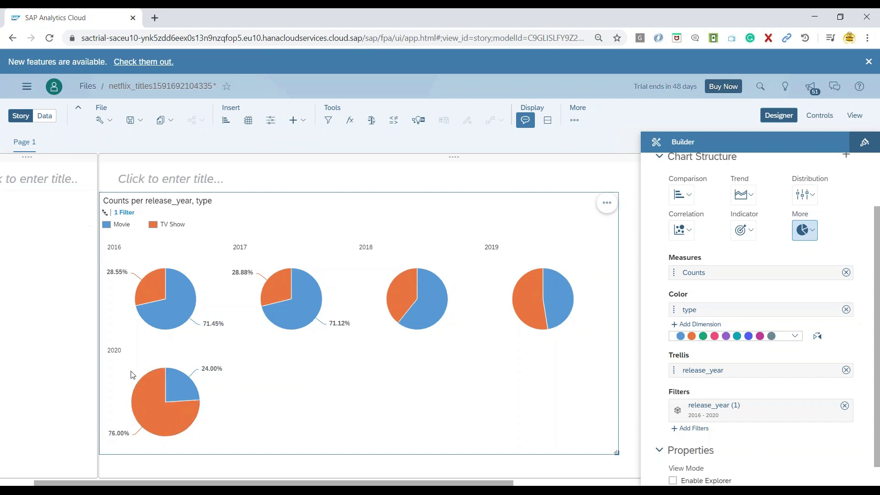